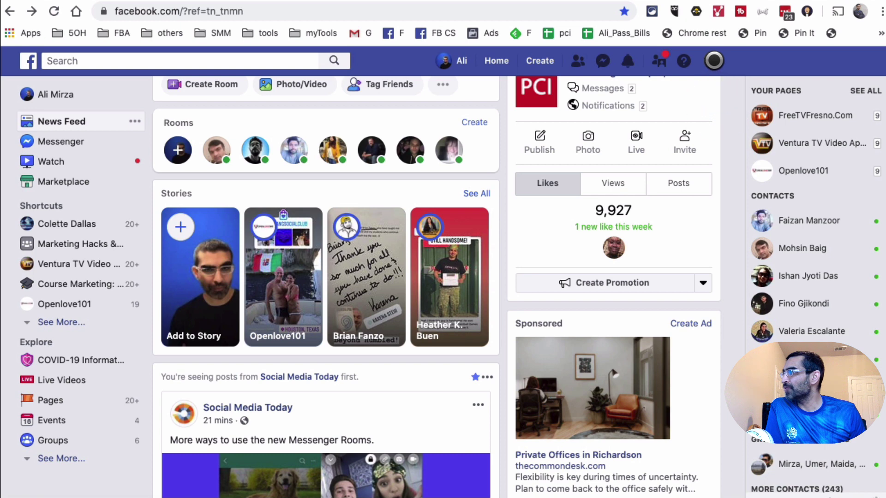
Open the Facebook account menu listing your pages, Business Manager accounts and Manage Ads
{"action": "left_click", "coordinate": [709, 61]}
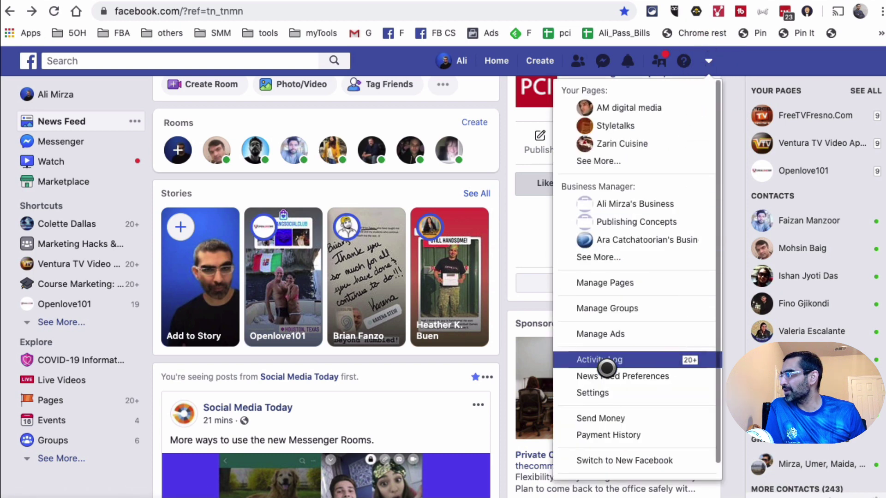
Go to Manage Ads to see the account's 92 campaigns, then open the business tools panel
{"action": "left_click", "coordinate": [736, 310]}
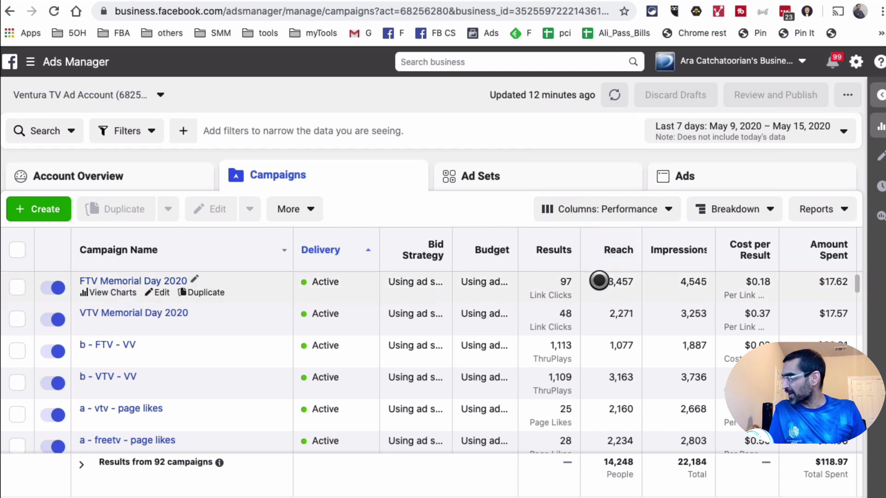
{"action": "scroll", "coordinate": [598, 280], "scroll_direction": "down", "scroll_amount": 1}
{"action": "scroll", "coordinate": [595, 285], "scroll_direction": "up", "scroll_amount": 1}
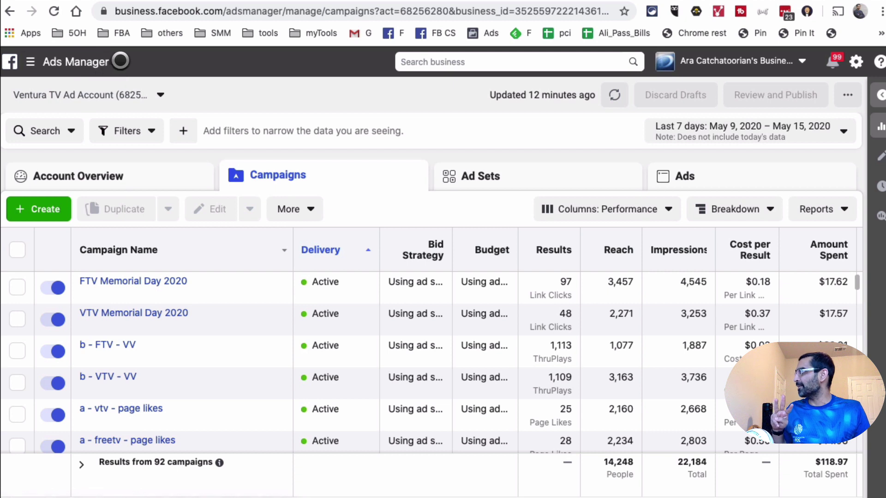
{"action": "left_click", "coordinate": [110, 59]}
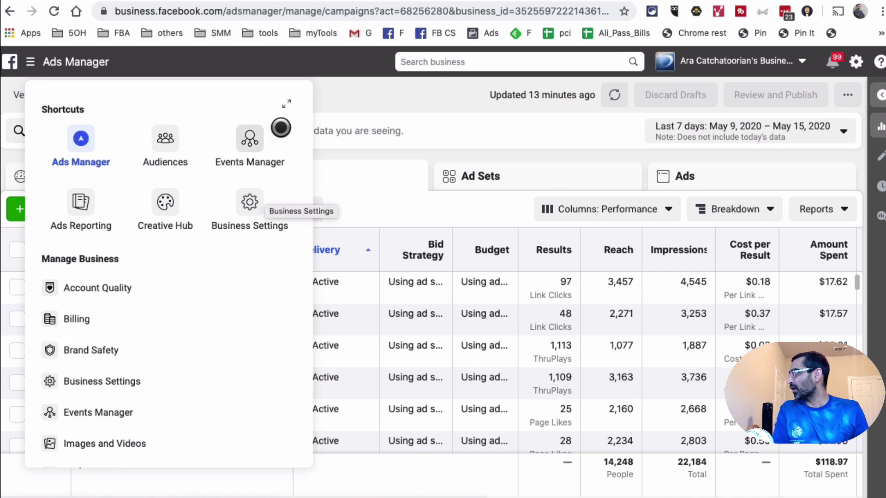
Expand the full business tools list and open Audience Insights under Analyze and Report
{"action": "left_click", "coordinate": [294, 104]}
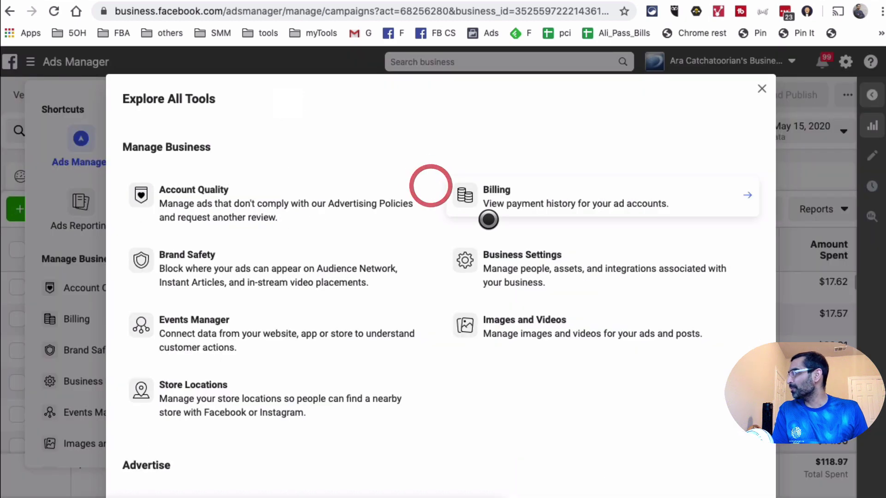
{"action": "scroll", "coordinate": [641, 300], "scroll_direction": "down", "scroll_amount": 6}
{"action": "scroll", "coordinate": [644, 313], "scroll_direction": "down", "scroll_amount": 9}
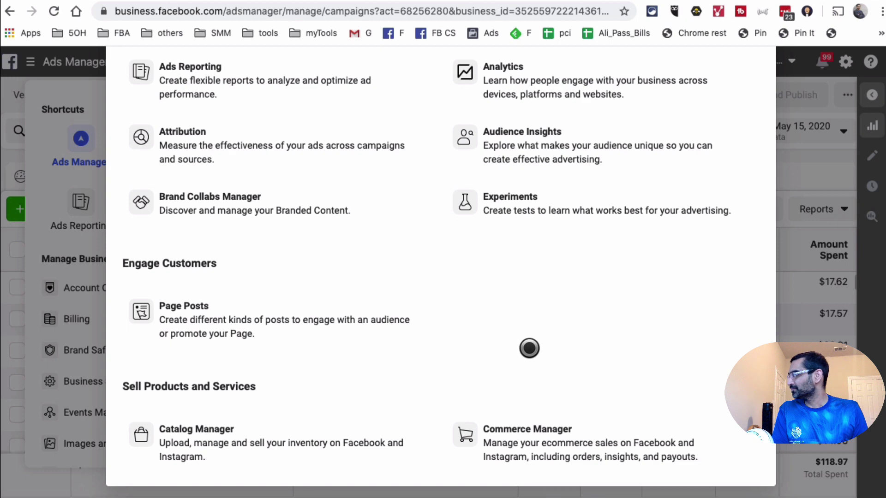
{"action": "scroll", "coordinate": [530, 353], "scroll_direction": "up", "scroll_amount": 2}
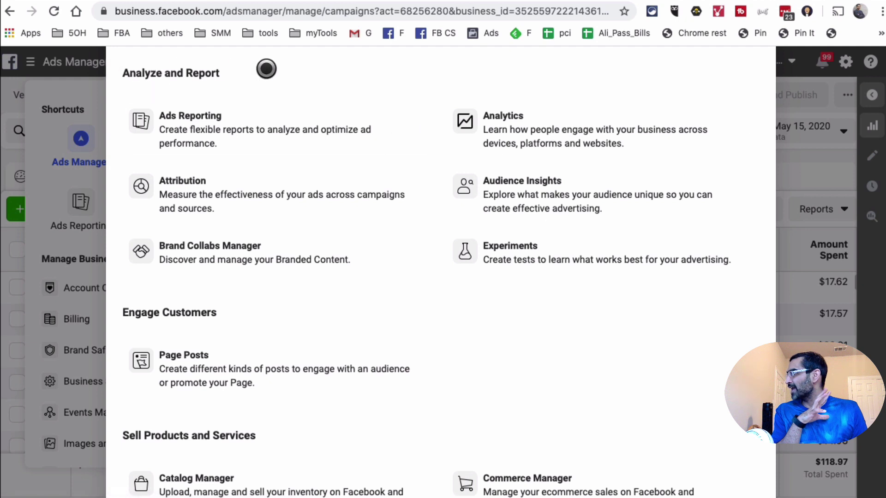
{"action": "left_click", "coordinate": [583, 189]}
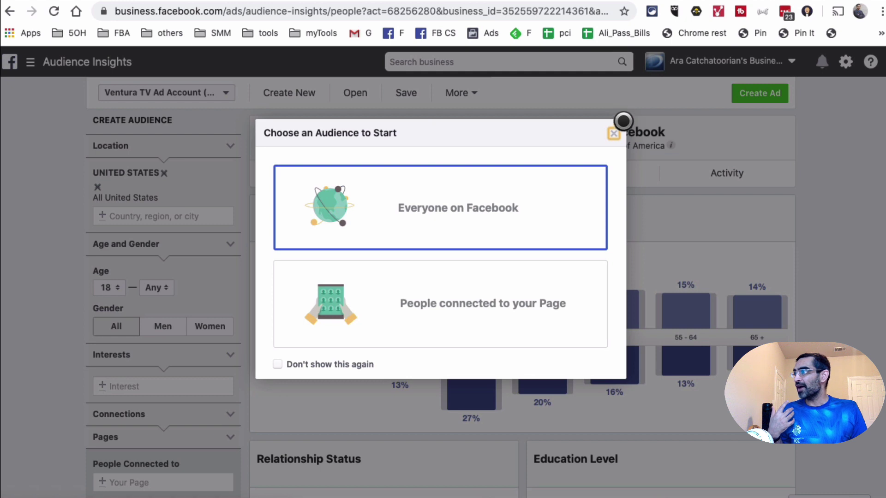
Dismiss the starting audience prompt, add the Physical fitness interest, and view Page Likes
{"action": "left_click", "coordinate": [617, 130]}
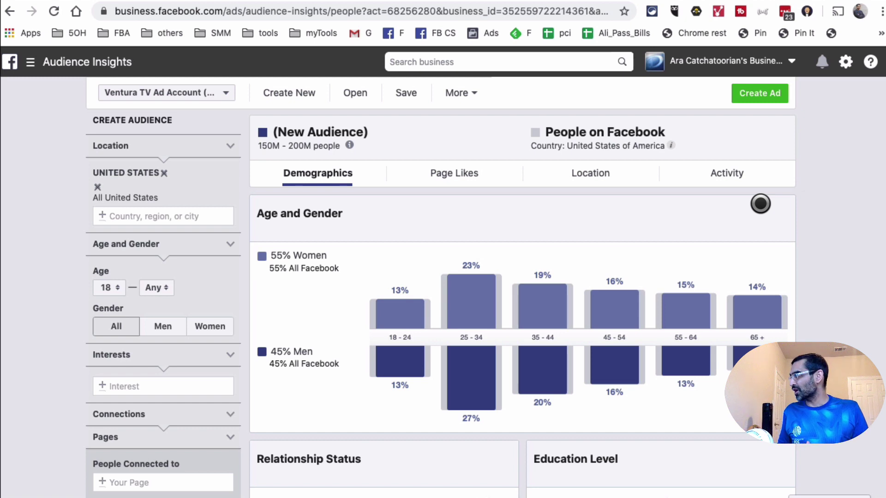
{"action": "scroll", "coordinate": [488, 296], "scroll_direction": "down", "scroll_amount": 3}
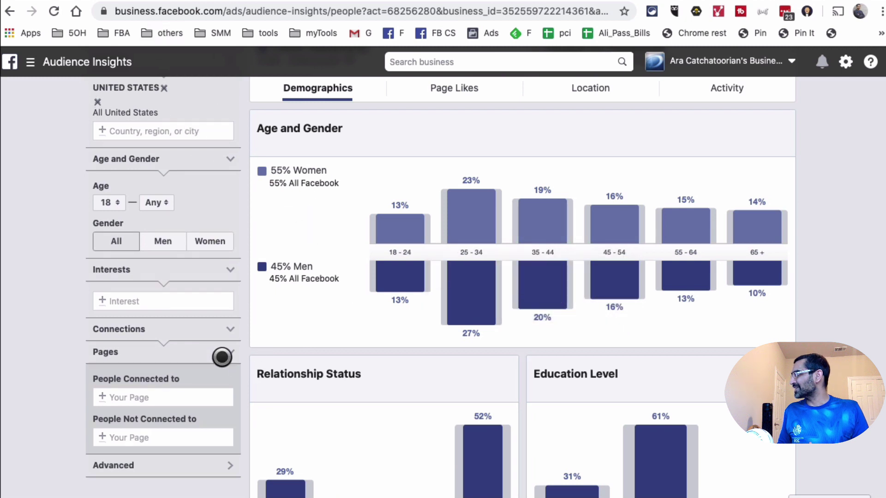
{"action": "left_click", "coordinate": [166, 300]}
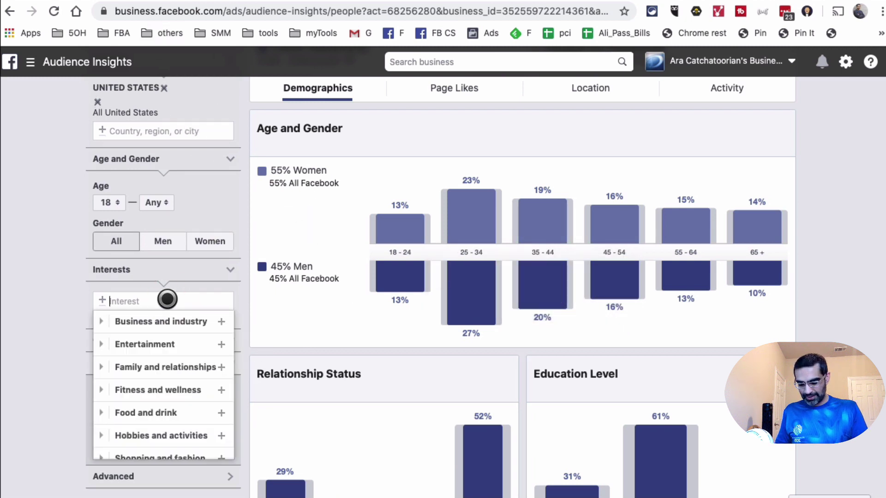
{"action": "type", "text": "fitness"}
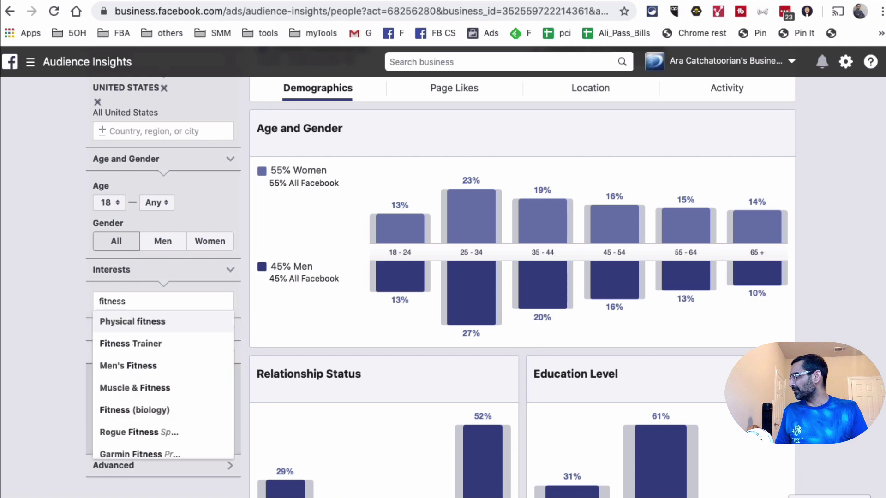
{"action": "key", "text": "Return"}
{"action": "left_click", "coordinate": [113, 340]}
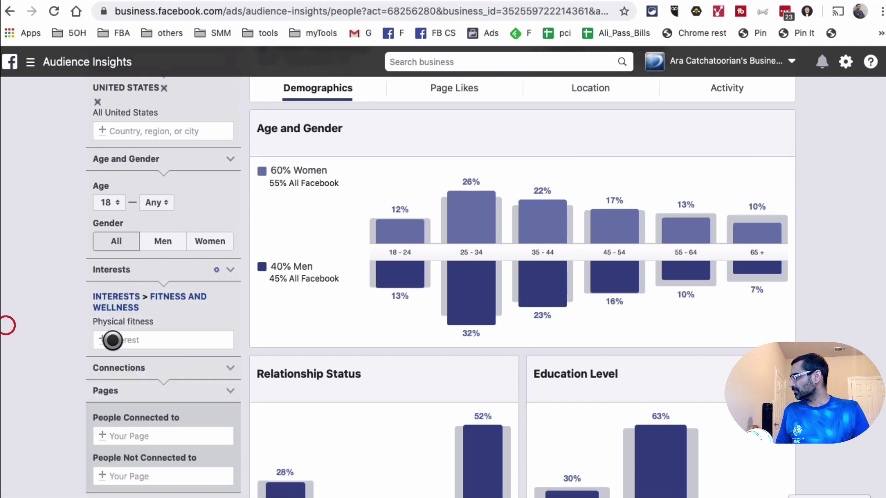
{"action": "scroll", "coordinate": [383, 326], "scroll_direction": "up", "scroll_amount": 3}
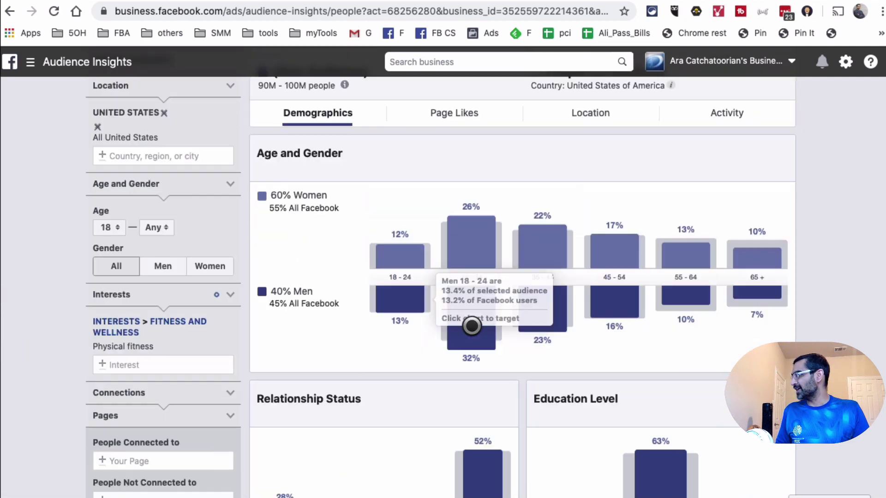
{"action": "left_click", "coordinate": [453, 172]}
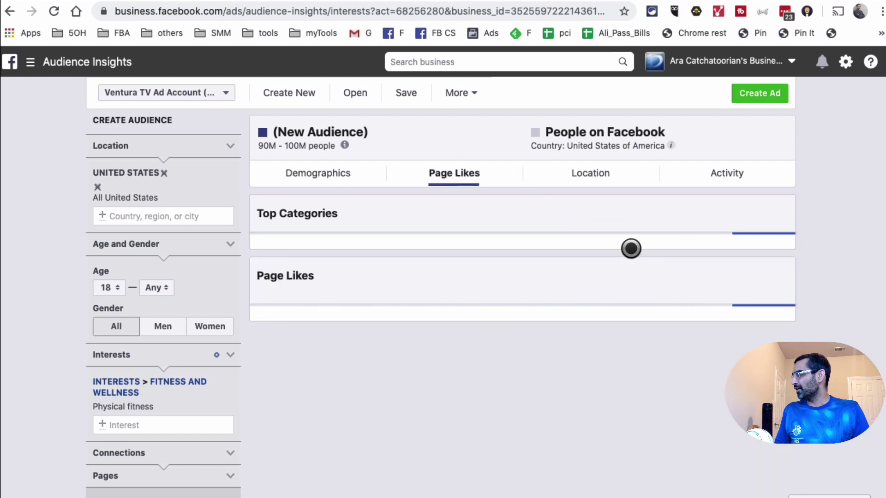
Review the fitness audience's top page categories and pages, then go back to demographics
{"action": "scroll", "coordinate": [633, 250], "scroll_direction": "down", "scroll_amount": 8}
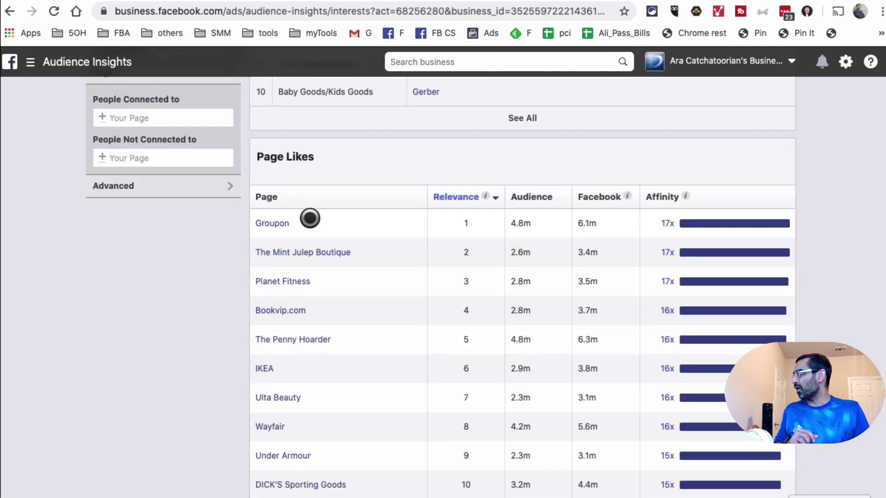
{"action": "scroll", "coordinate": [458, 243], "scroll_direction": "up", "scroll_amount": 3}
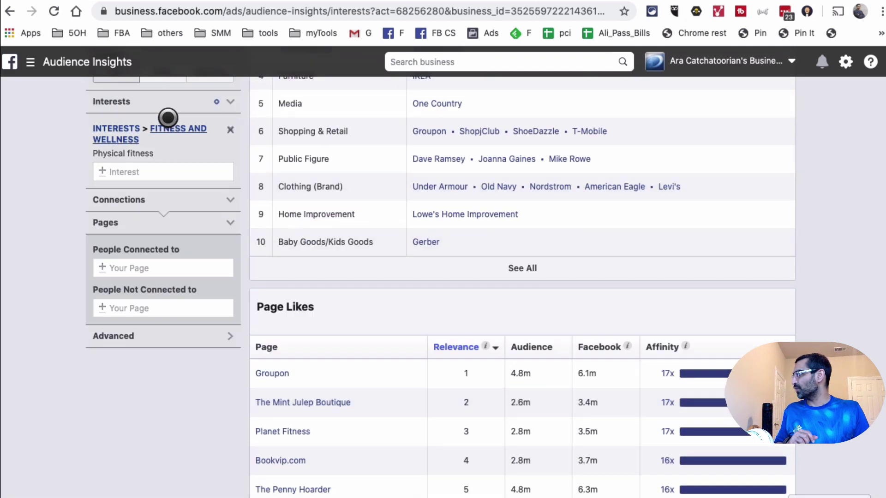
{"action": "scroll", "coordinate": [365, 192], "scroll_direction": "up", "scroll_amount": 5}
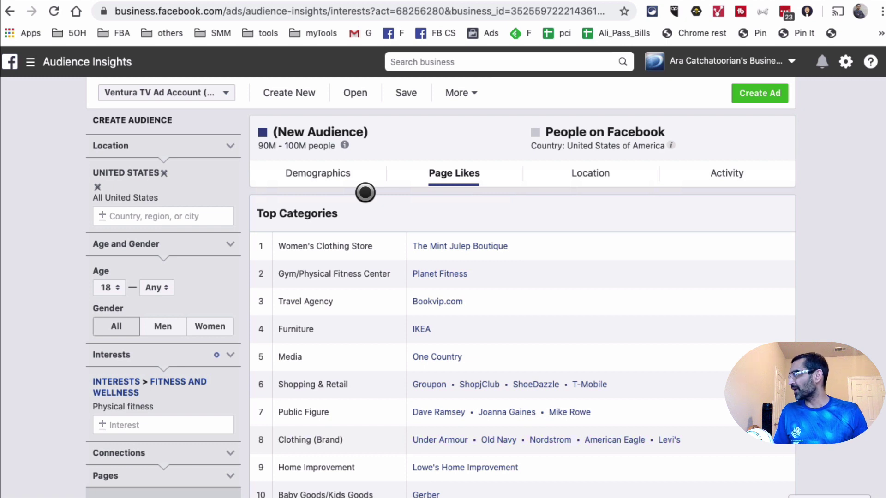
{"action": "left_click", "coordinate": [9, 11]}
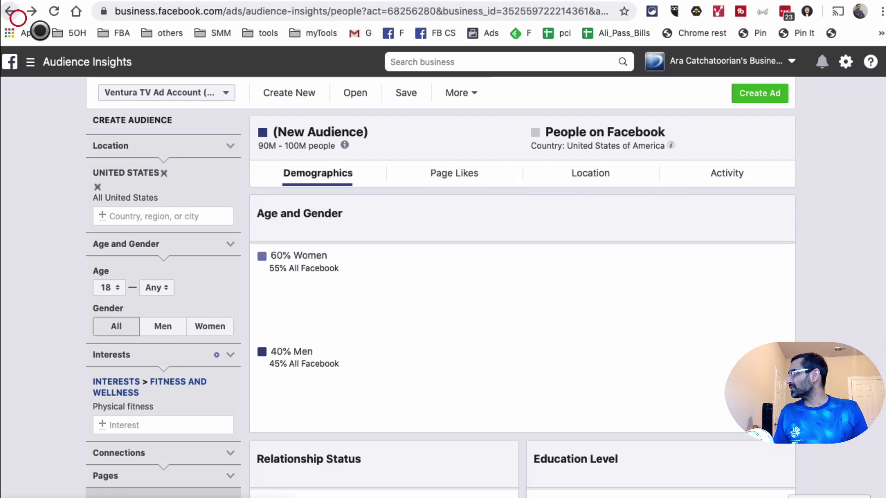
Leave Audience Insights, confirming the Leave site? prompt, and open the Audiences shortcut
{"action": "left_click", "coordinate": [9, 11]}
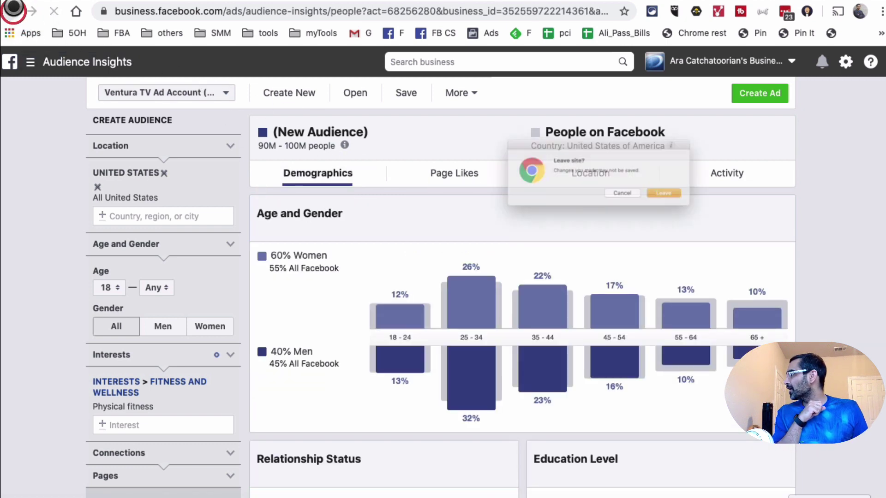
{"action": "left_click", "coordinate": [728, 203]}
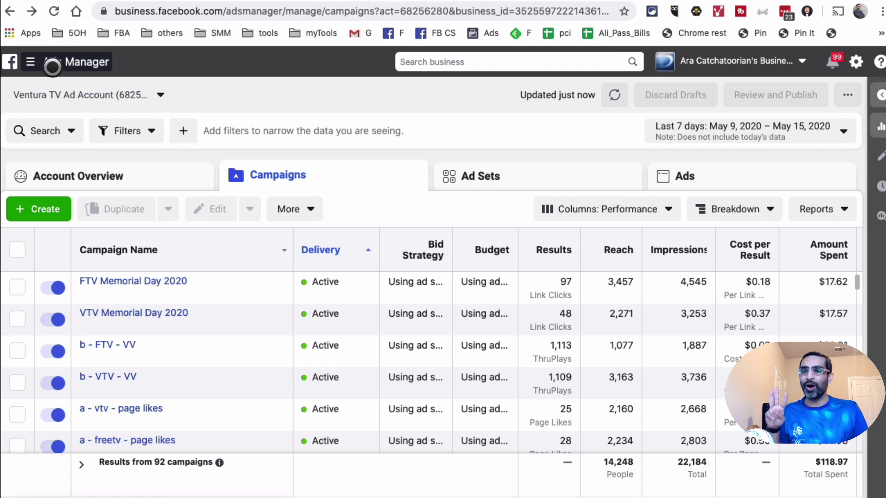
{"action": "left_click", "coordinate": [52, 65]}
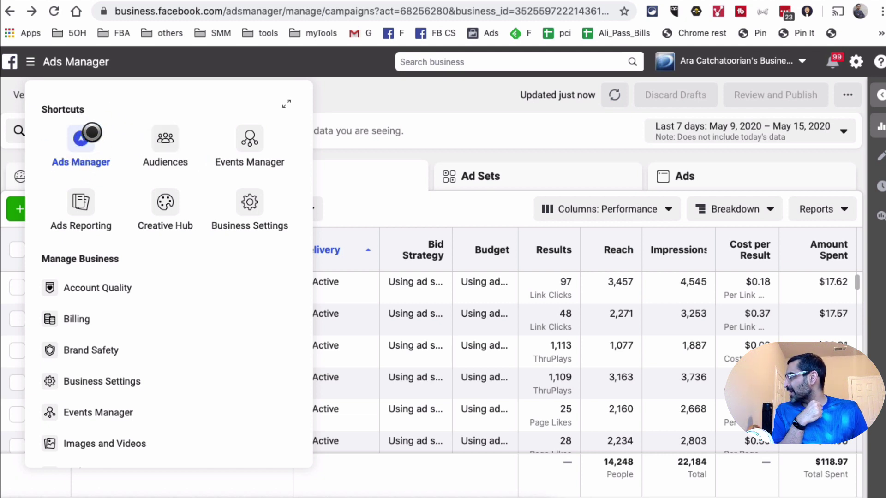
{"action": "left_click", "coordinate": [180, 134]}
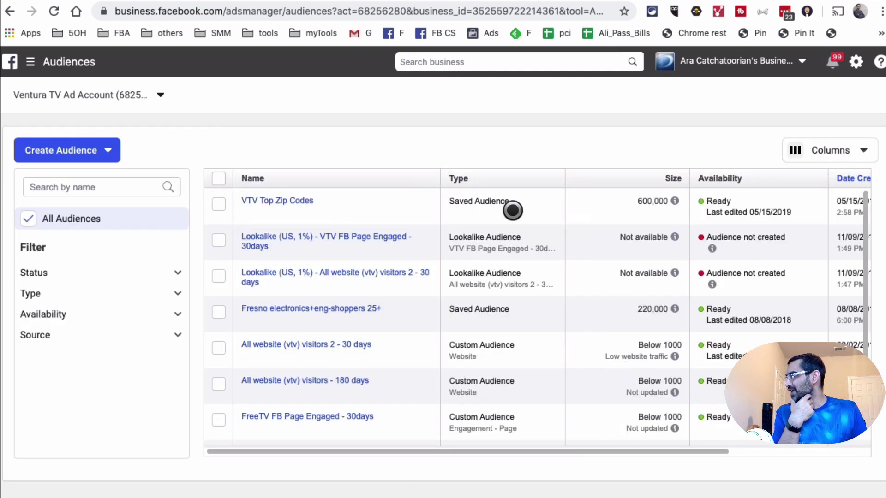
Browse the audiences table, highlight the lookalike type description, and choose Create Audience > Custom Audience
{"action": "scroll", "coordinate": [515, 319], "scroll_direction": "down", "scroll_amount": 2}
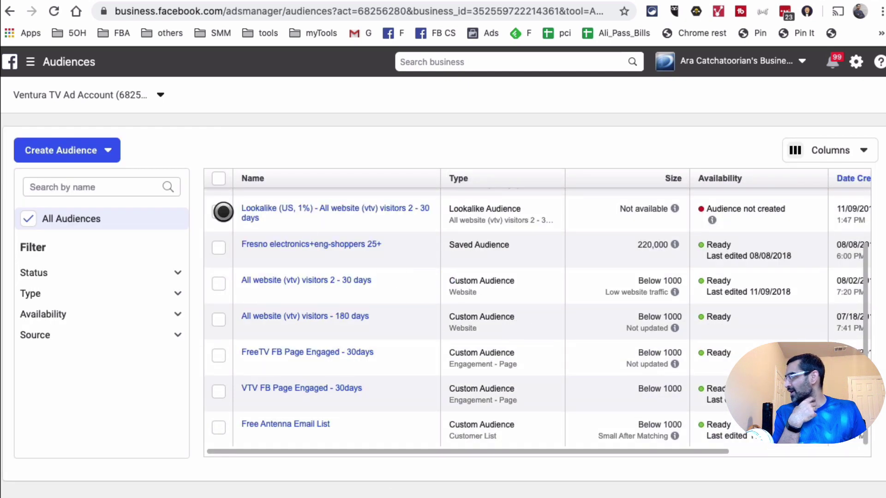
{"action": "scroll", "coordinate": [531, 272], "scroll_direction": "up", "scroll_amount": 1}
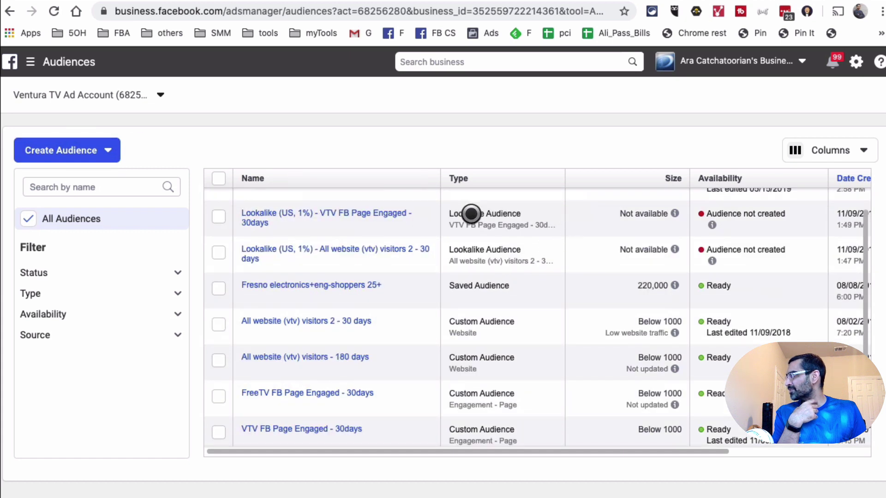
{"action": "left_click_drag", "start_coordinate": [466, 210], "coordinate": [554, 227]}
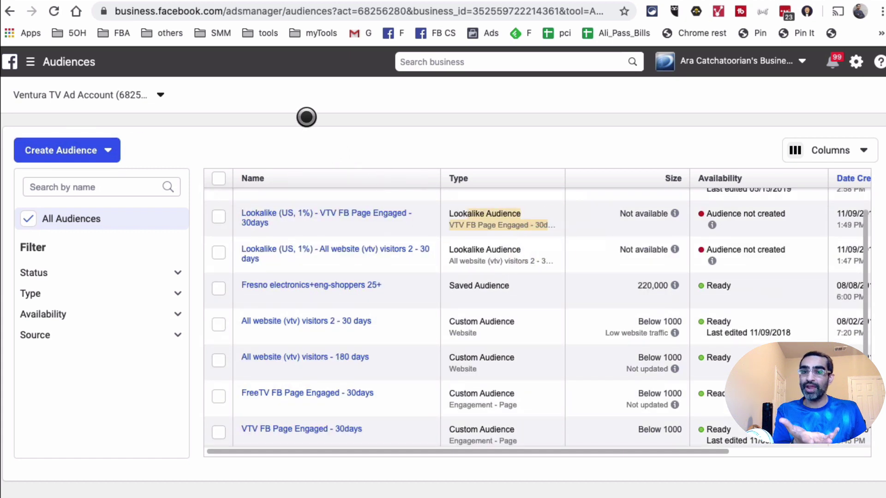
{"action": "left_click", "coordinate": [91, 149]}
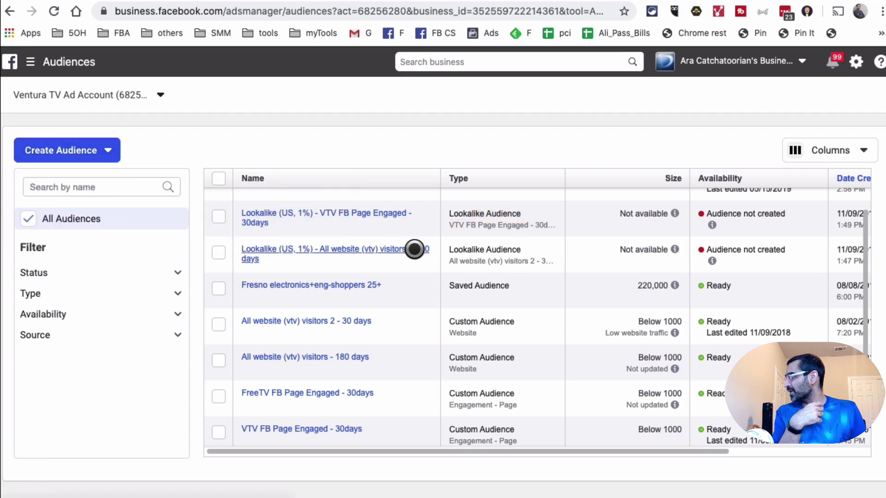
{"action": "mouse_move", "coordinate": [414, 250]}
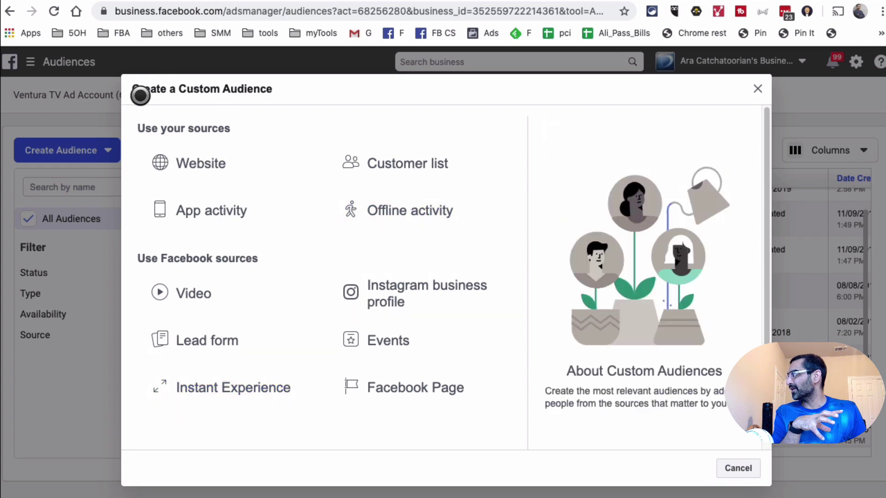
Close the Custom Audience dialog, start a Lookalike Audience, check its sources, then cancel
{"action": "left_click", "coordinate": [762, 84]}
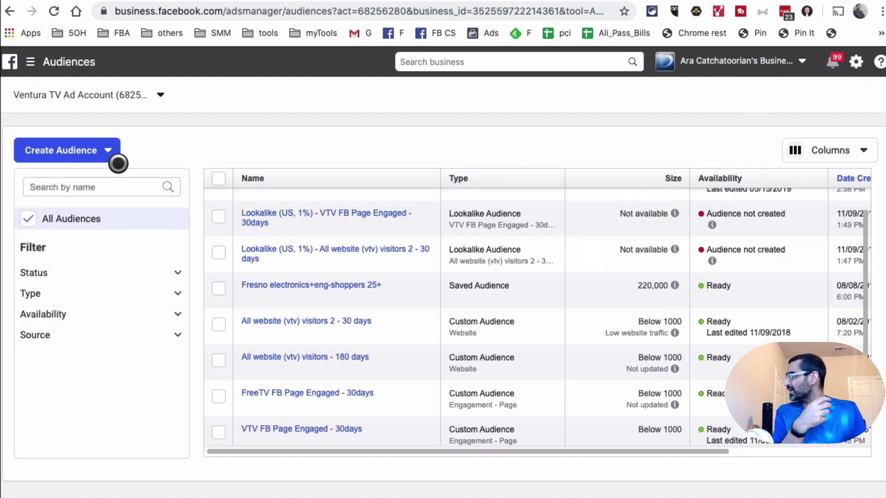
{"action": "left_click", "coordinate": [95, 146]}
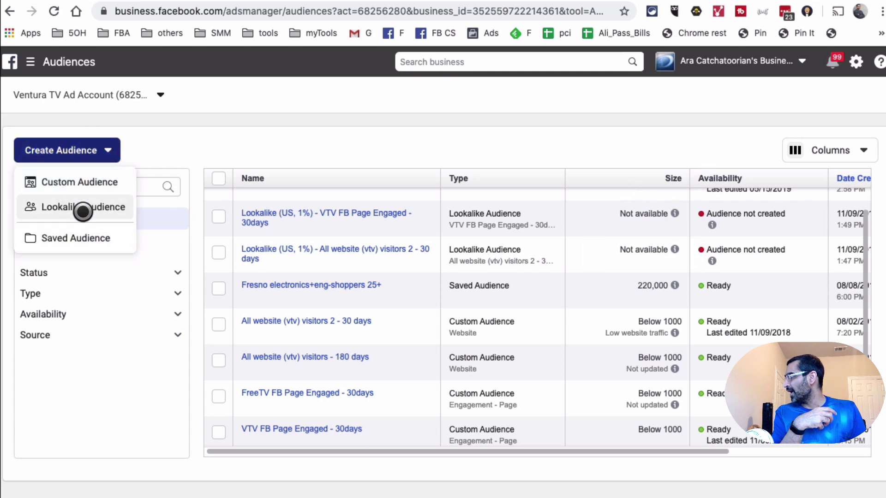
{"action": "left_click", "coordinate": [74, 207]}
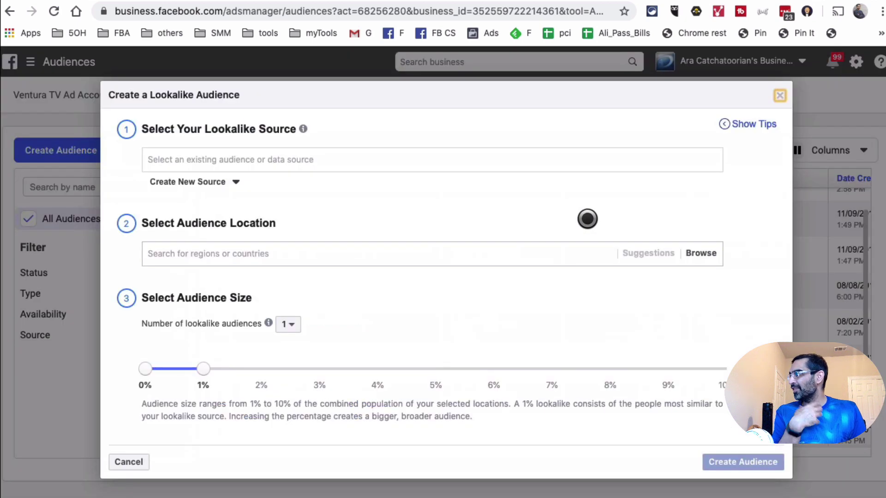
{"action": "left_click", "coordinate": [345, 159]}
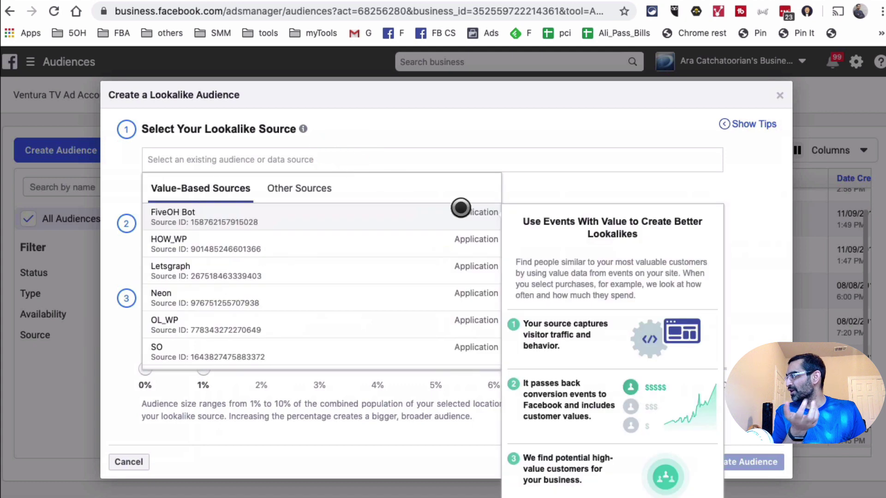
{"action": "left_click", "coordinate": [427, 128]}
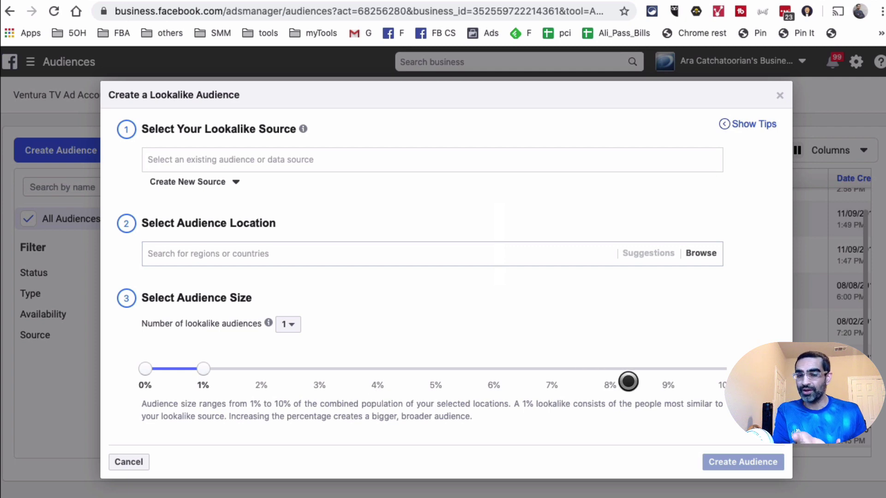
{"action": "left_click", "coordinate": [780, 95]}
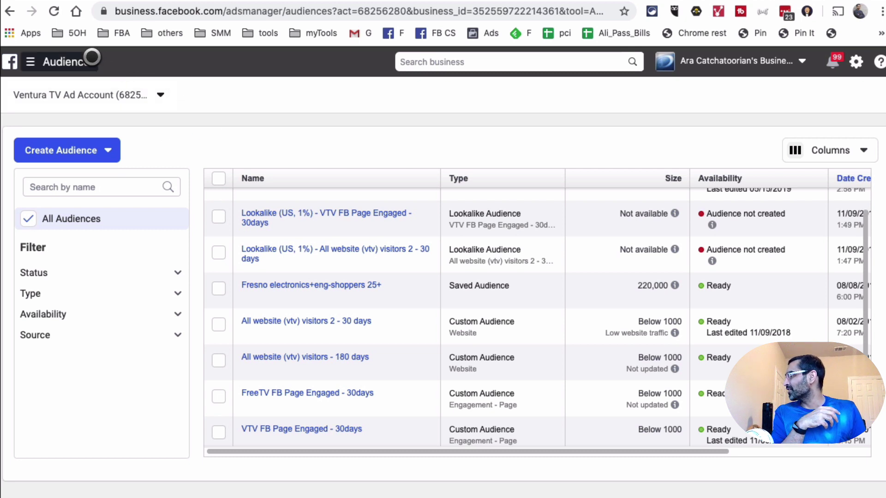
Open Events Manager and review the Ventura TV Pixel's 10.9k events on Data Sources
{"action": "left_click", "coordinate": [30, 62]}
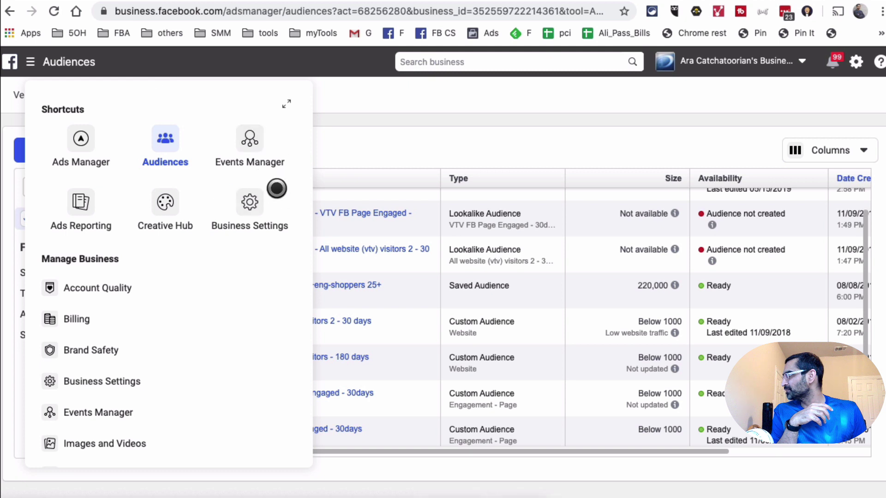
{"action": "left_click", "coordinate": [250, 136]}
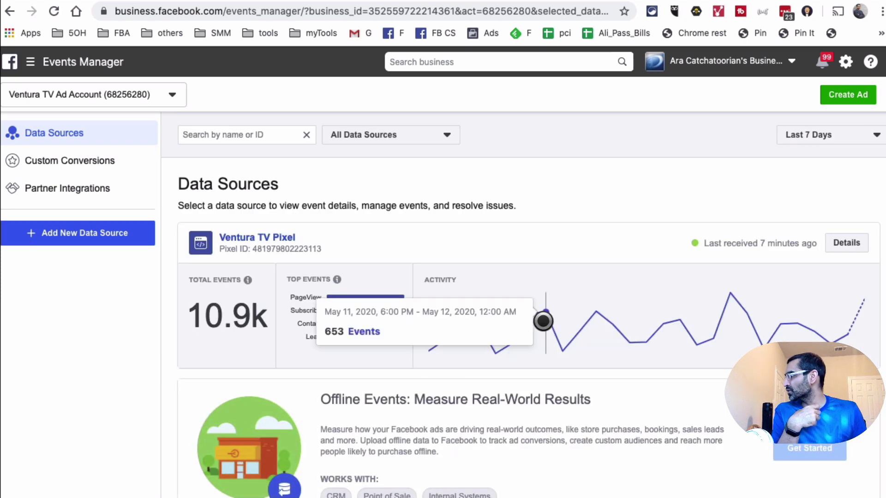
{"action": "scroll", "coordinate": [544, 263], "scroll_direction": "down", "scroll_amount": 4}
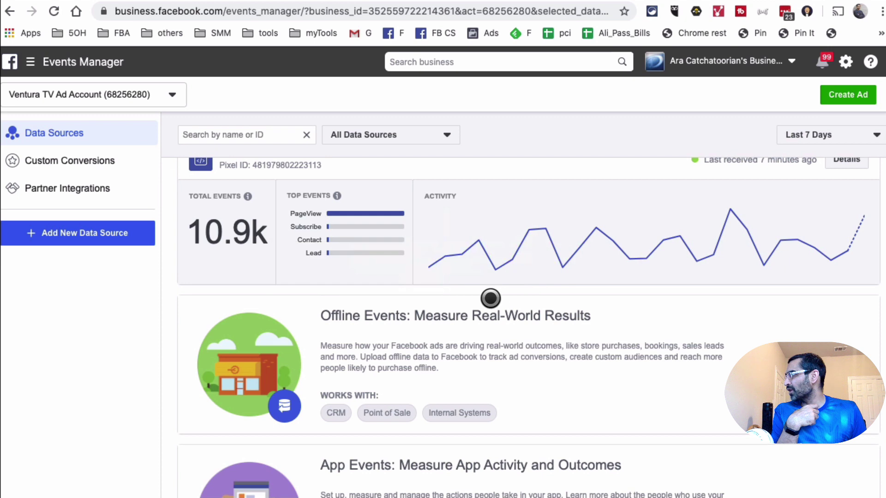
{"action": "scroll", "coordinate": [485, 291], "scroll_direction": "up", "scroll_amount": 1}
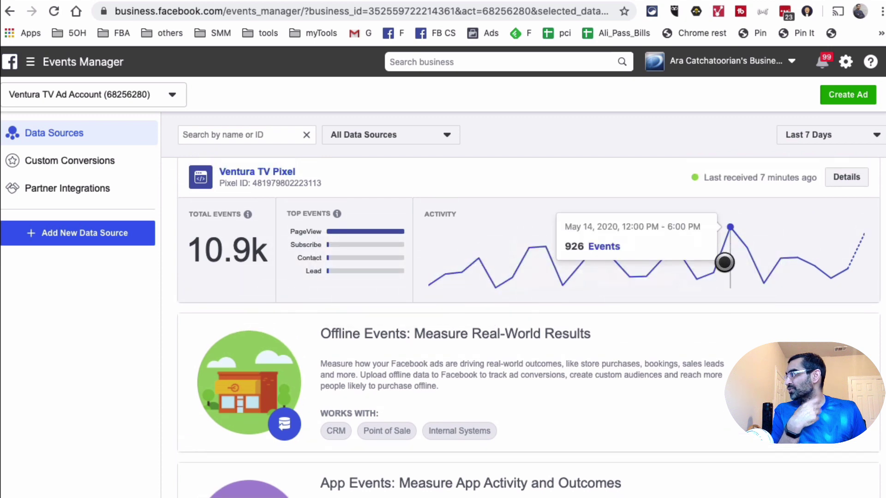
Open the Ventura TV Pixel's details and scroll its PageView, Contact and Subscribe event overview
{"action": "left_click", "coordinate": [841, 183]}
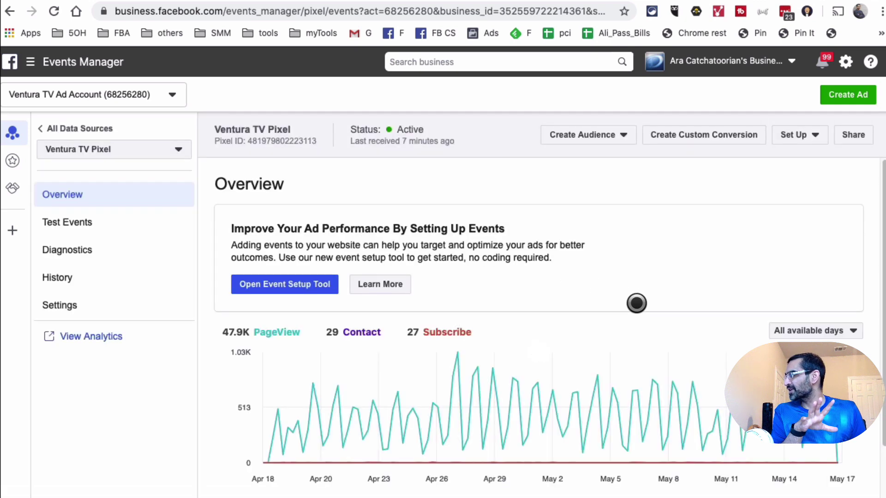
{"action": "scroll", "coordinate": [641, 304], "scroll_direction": "down", "scroll_amount": 5}
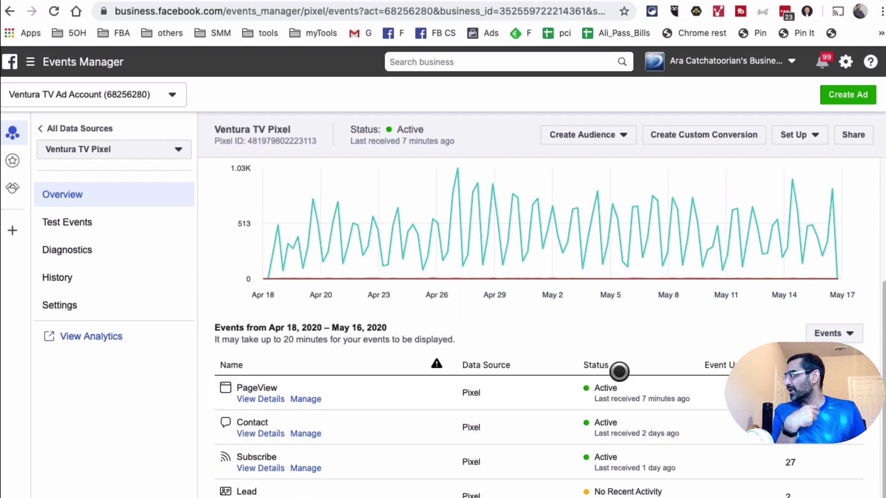
{"action": "scroll", "coordinate": [617, 368], "scroll_direction": "up", "scroll_amount": 5}
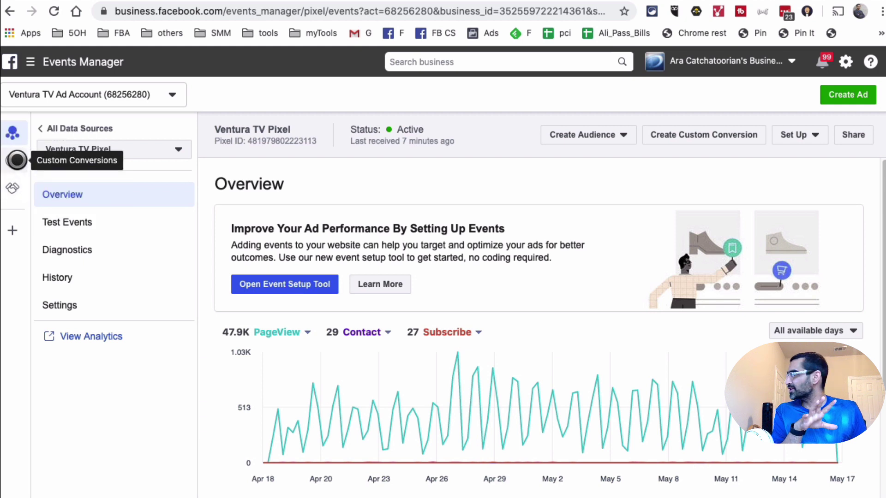
In Custom Conversions, open a new custom conversion form and close it unsaved
{"action": "left_click", "coordinate": [14, 159]}
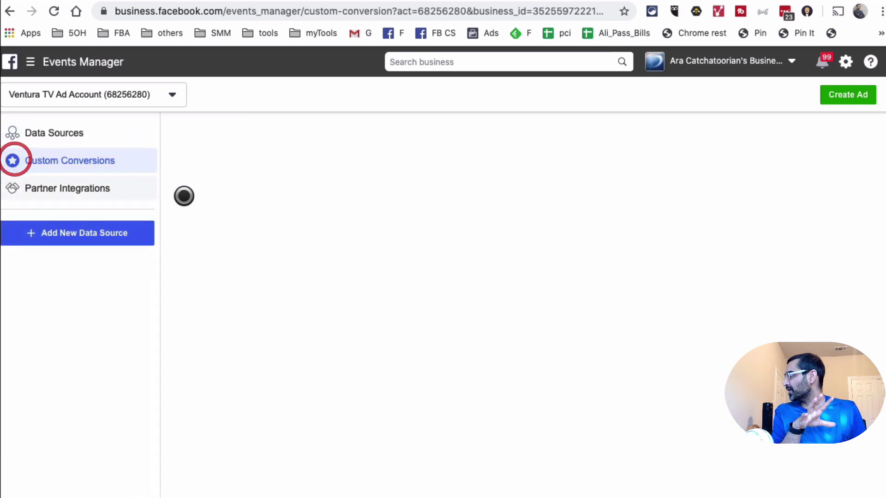
{"action": "scroll", "coordinate": [815, 336], "scroll_direction": "down", "scroll_amount": 2}
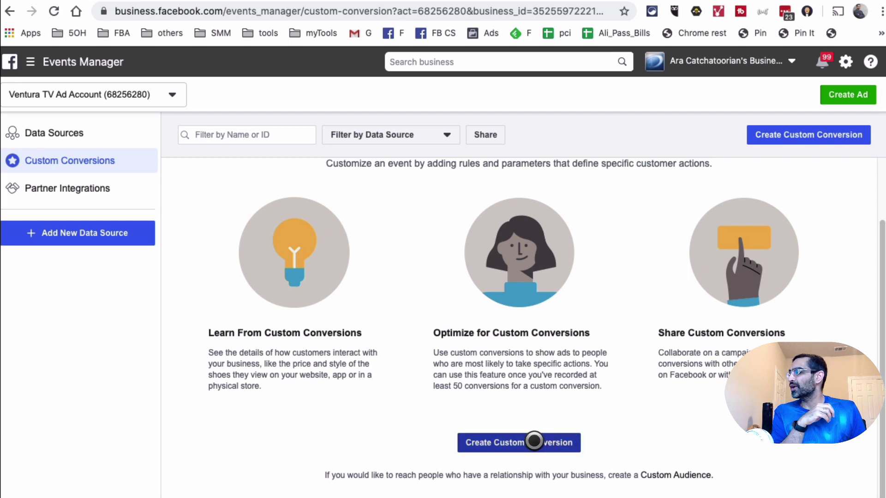
{"action": "left_click", "coordinate": [568, 441]}
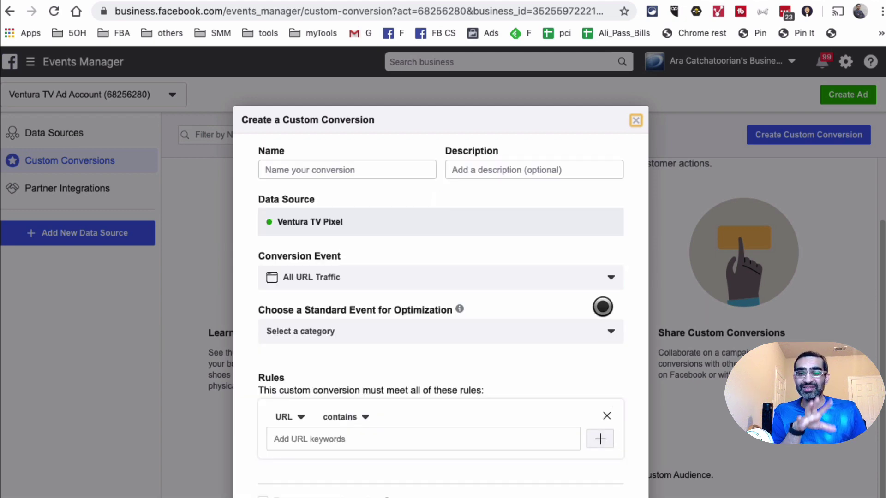
{"action": "left_click", "coordinate": [636, 120]}
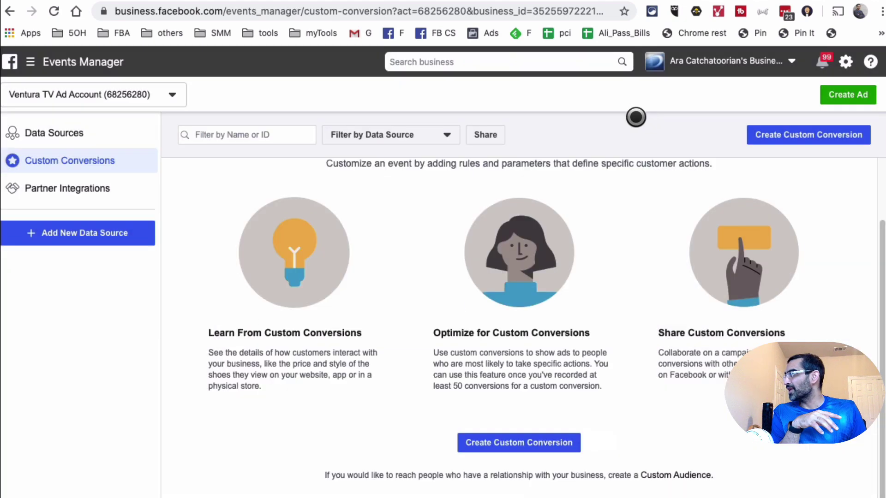
Switch to Ads Reporting and review the Ventura TV Ad Account's untitled report (25,908 reach, $264.73 spent)
{"action": "left_click", "coordinate": [82, 65]}
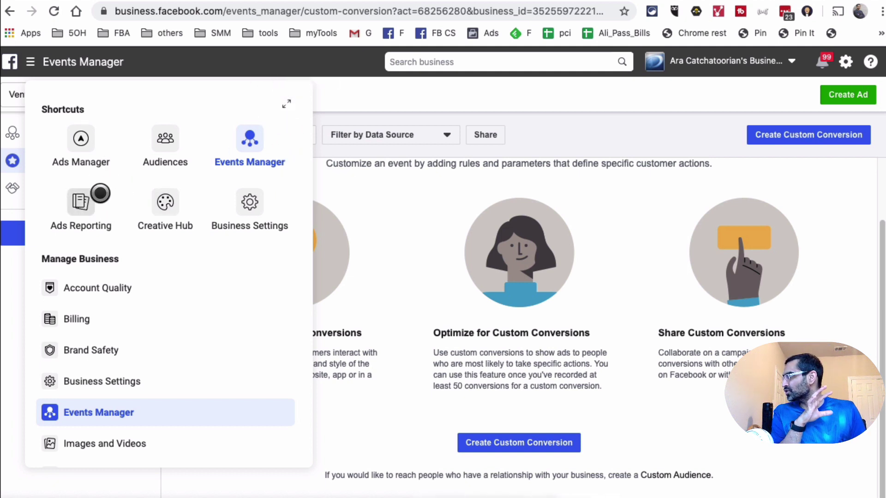
{"action": "left_click", "coordinate": [79, 195]}
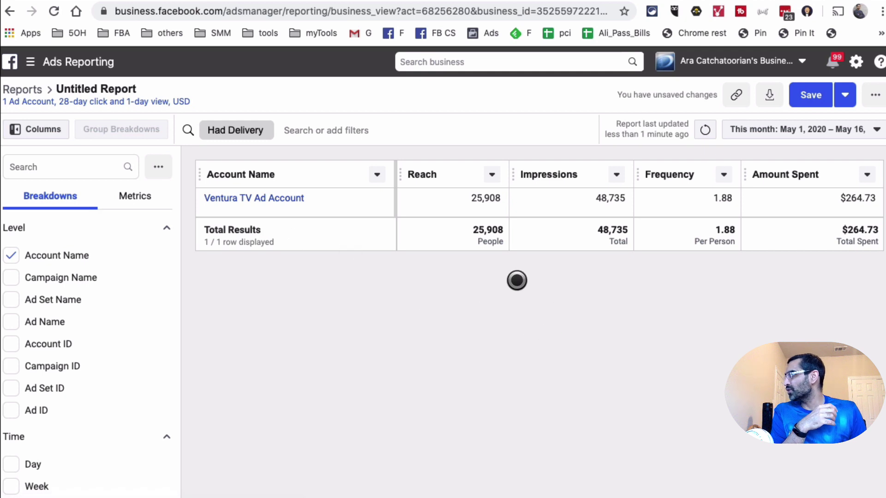
{"action": "scroll", "coordinate": [104, 311], "scroll_direction": "down", "scroll_amount": 8}
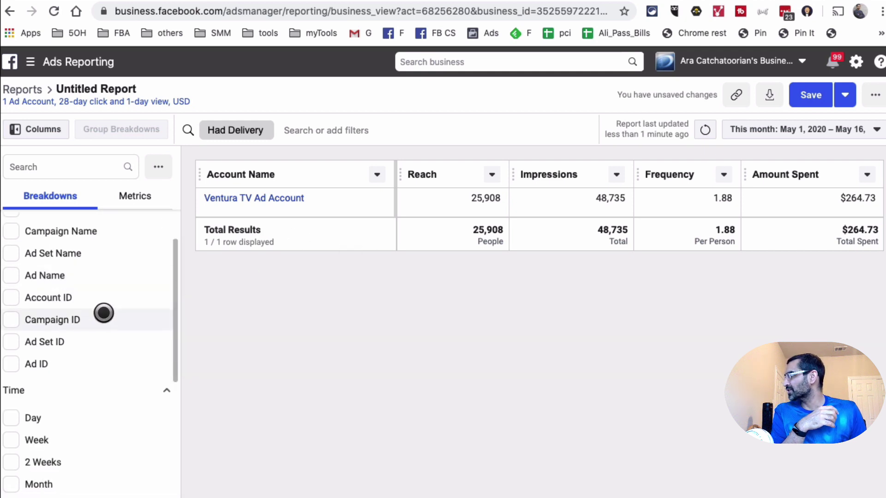
{"action": "scroll", "coordinate": [95, 336], "scroll_direction": "up", "scroll_amount": 8}
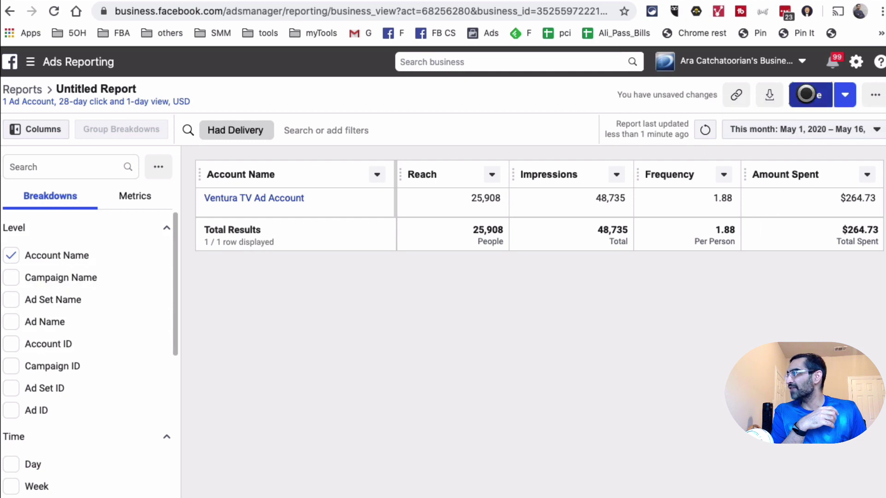
{"action": "left_click", "coordinate": [53, 62]}
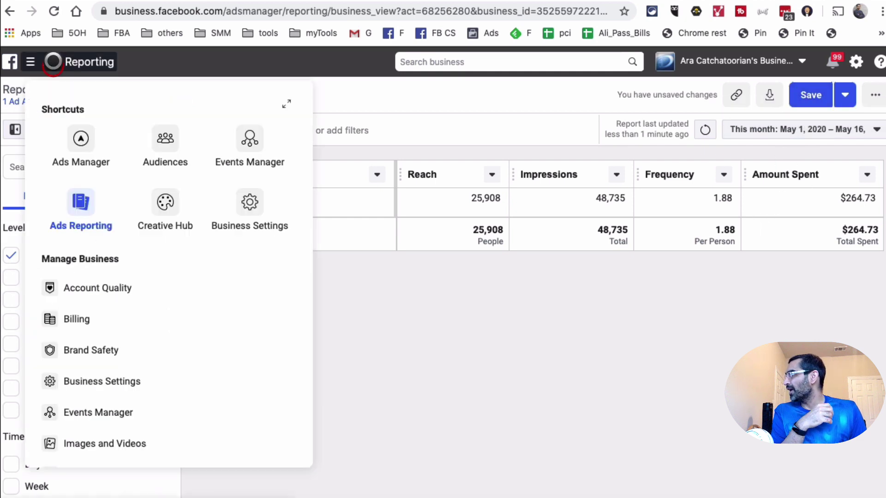
Return to Ads Manager's Campaigns tab listing 92 campaigns for the last 14 days
{"action": "left_click", "coordinate": [86, 145]}
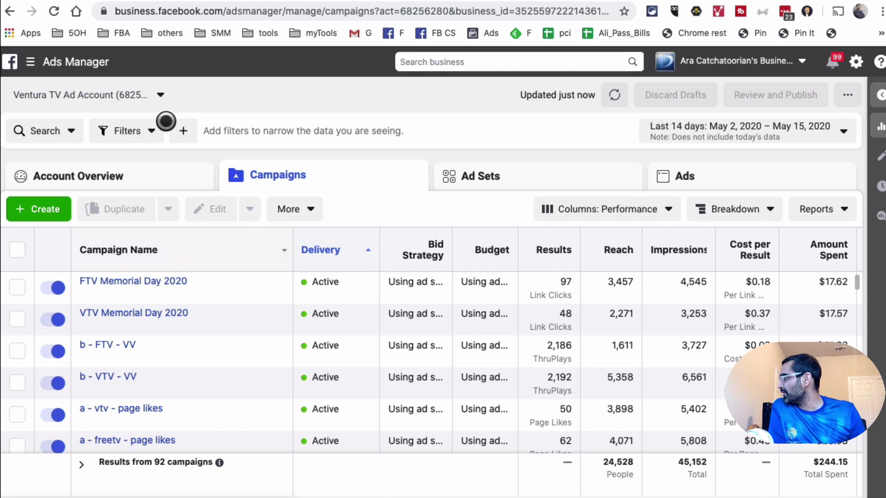
Create a new campaign from the Campaigns tab to reach objective selection
{"action": "left_click", "coordinate": [43, 209]}
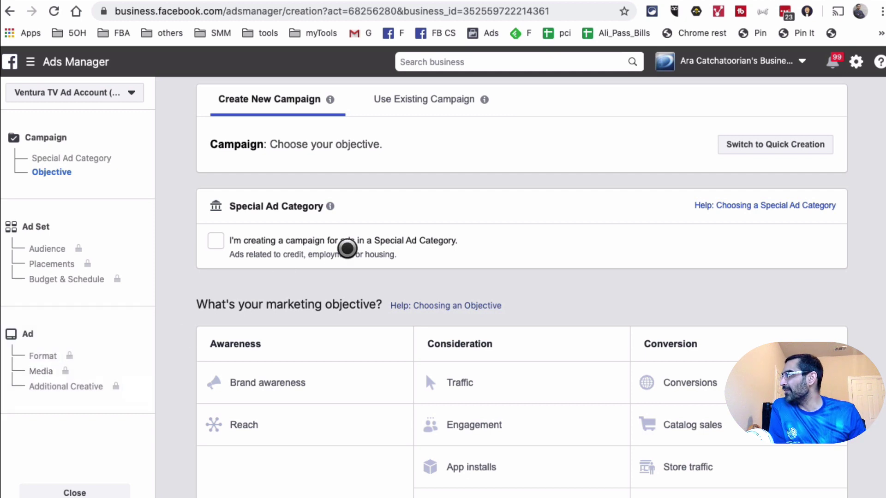
Choose Traffic under Consideration as the new campaign's objective
{"action": "scroll", "coordinate": [437, 189], "scroll_direction": "down", "scroll_amount": 3}
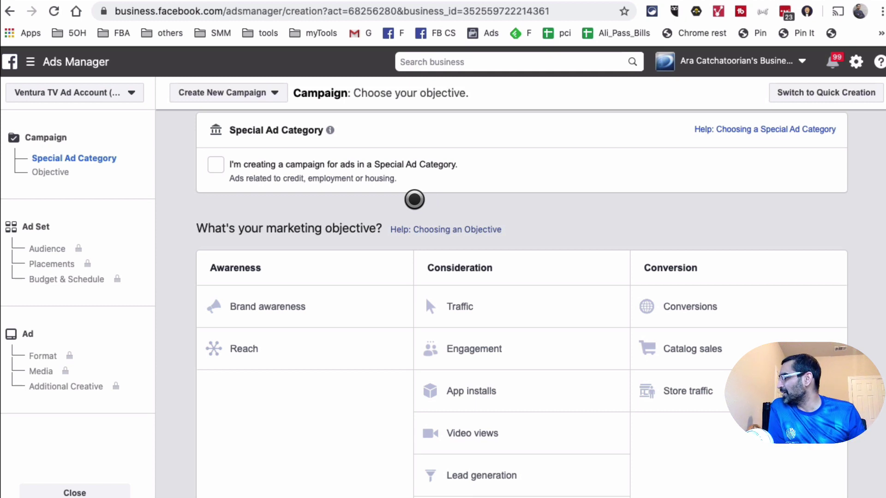
{"action": "scroll", "coordinate": [414, 269], "scroll_direction": "down", "scroll_amount": 2}
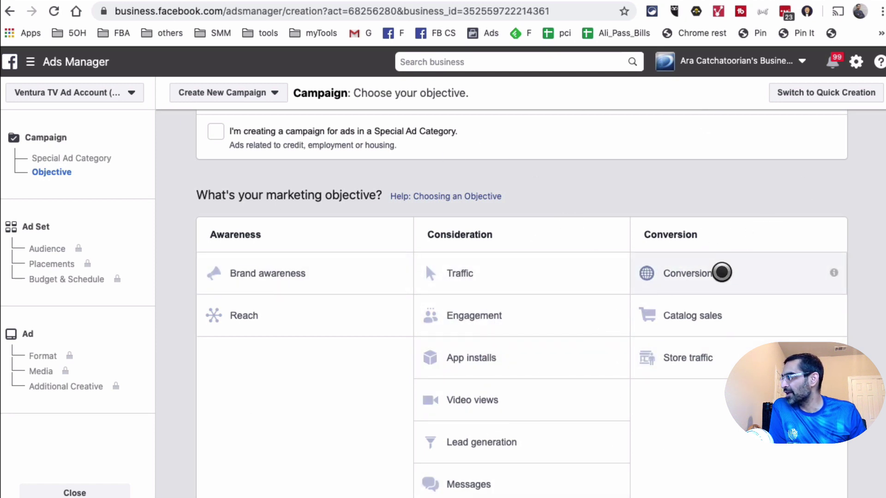
{"action": "left_click", "coordinate": [427, 272]}
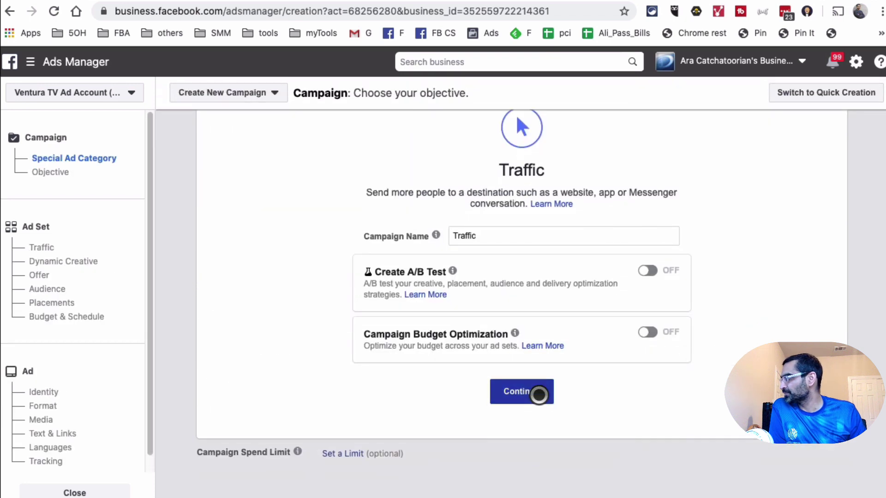
Keep the US - 18+ ad set with its $20.00 daily budget and continue to ad setup
{"action": "left_click", "coordinate": [539, 395]}
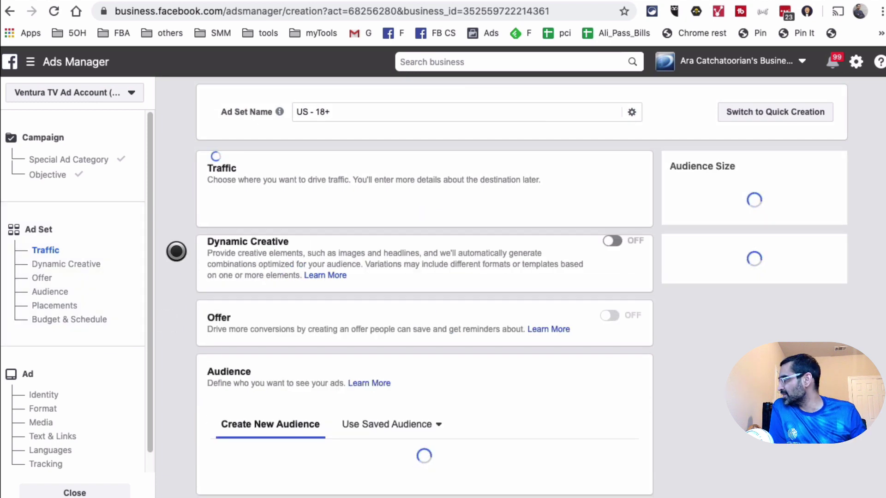
{"action": "scroll", "coordinate": [497, 320], "scroll_direction": "down", "scroll_amount": 2}
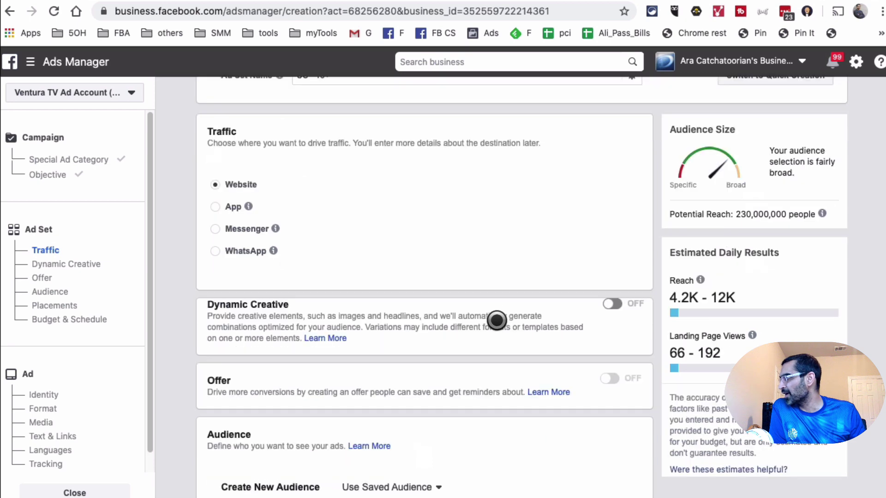
{"action": "scroll", "coordinate": [497, 320], "scroll_direction": "down", "scroll_amount": 20}
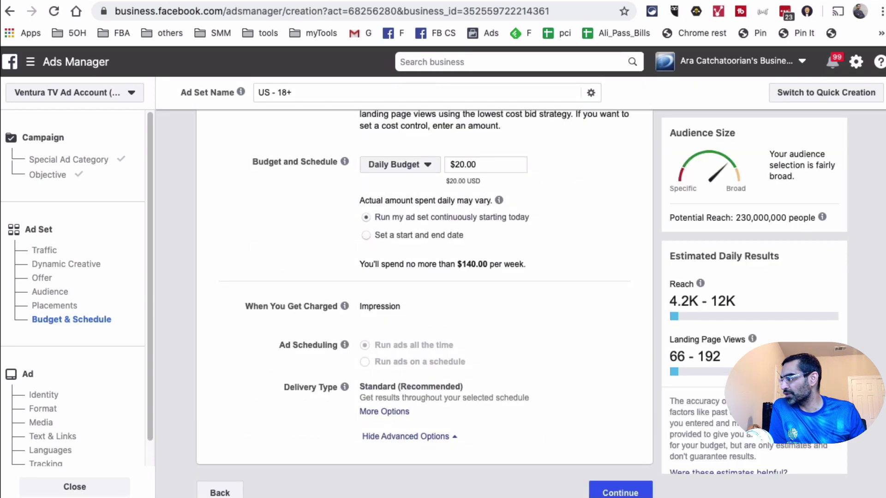
{"action": "scroll", "coordinate": [711, 462], "scroll_direction": "down", "scroll_amount": 2}
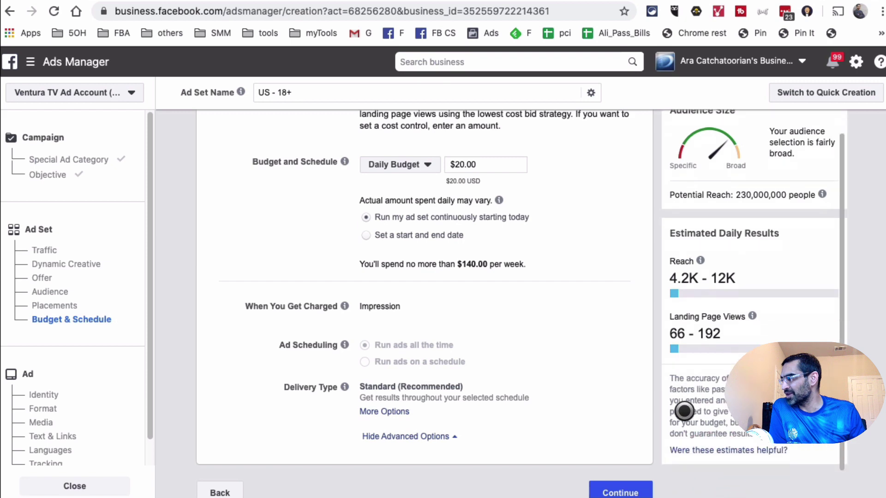
{"action": "left_click", "coordinate": [623, 486]}
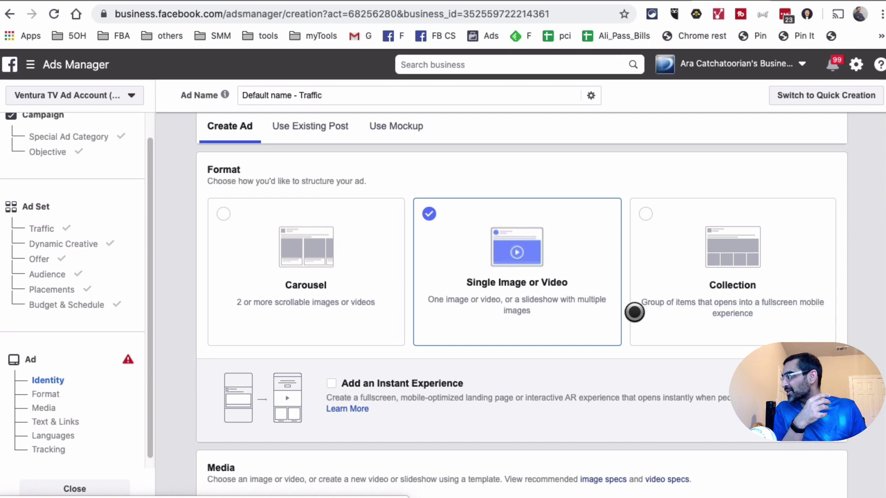
{"action": "scroll", "coordinate": [651, 306], "scroll_direction": "down", "scroll_amount": 3}
{"action": "scroll", "coordinate": [651, 317], "scroll_direction": "down", "scroll_amount": 5}
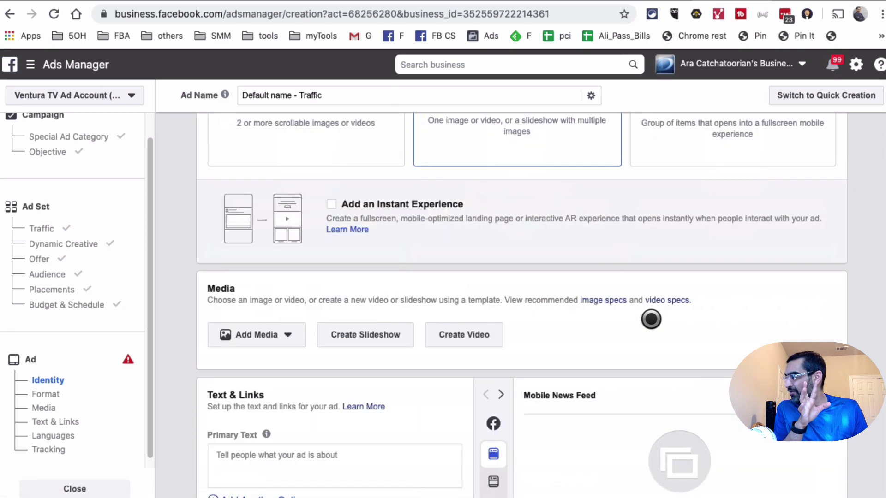
{"action": "scroll", "coordinate": [384, 245], "scroll_direction": "down", "scroll_amount": 1}
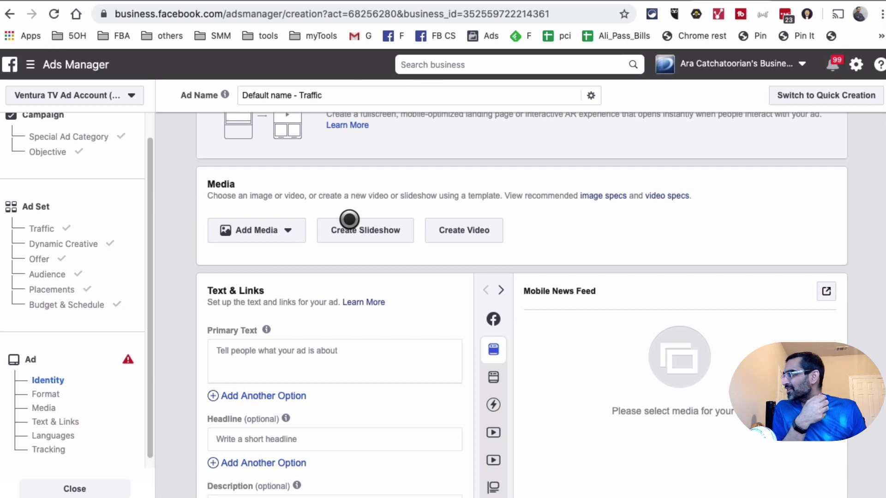
{"action": "scroll", "coordinate": [502, 263], "scroll_direction": "down", "scroll_amount": 1}
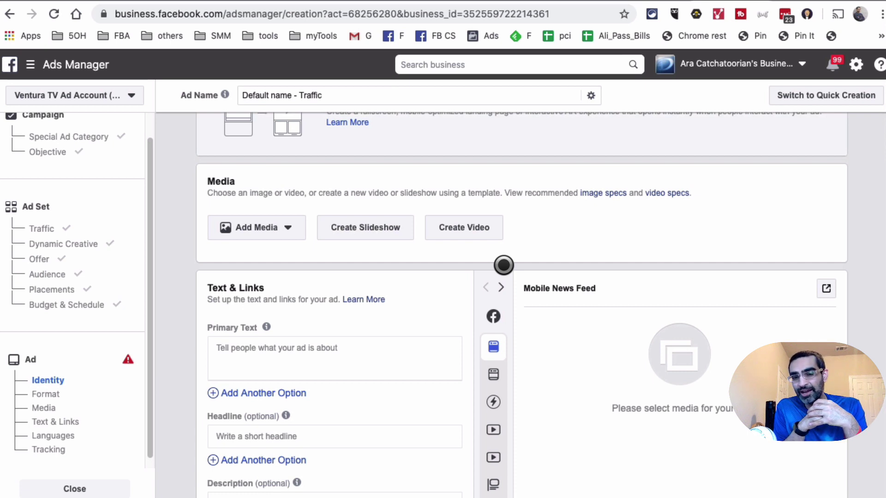
{"action": "scroll", "coordinate": [503, 265], "scroll_direction": "up", "scroll_amount": 10}
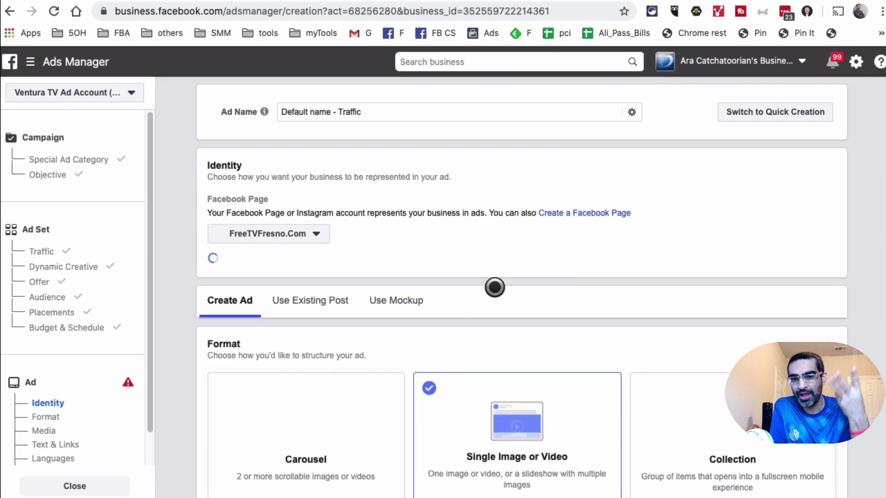